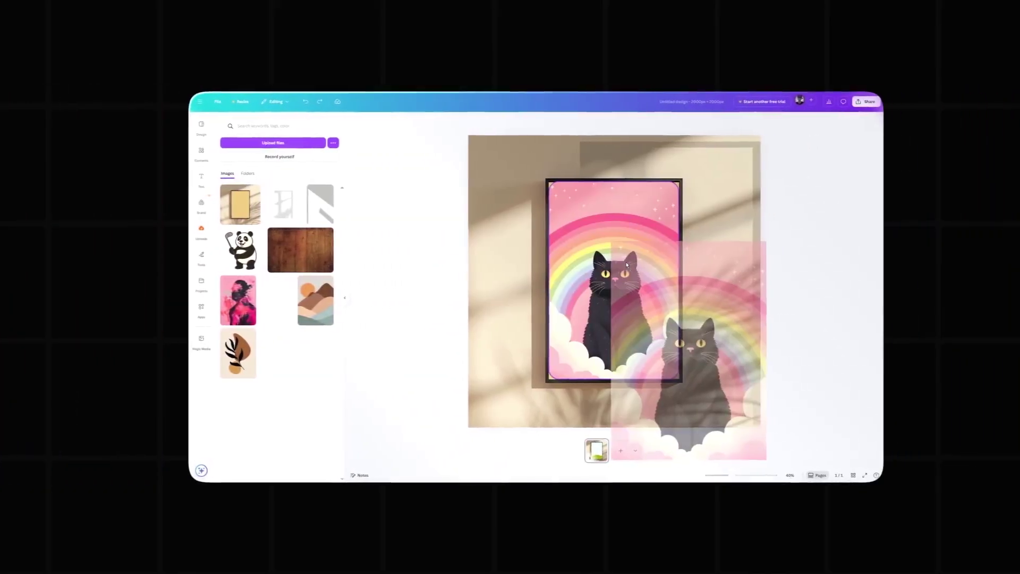
Step: Drop the rainbow cat artwork into the mockup's poster frame and bring up its options menu
drag(627, 265, 565, 262)
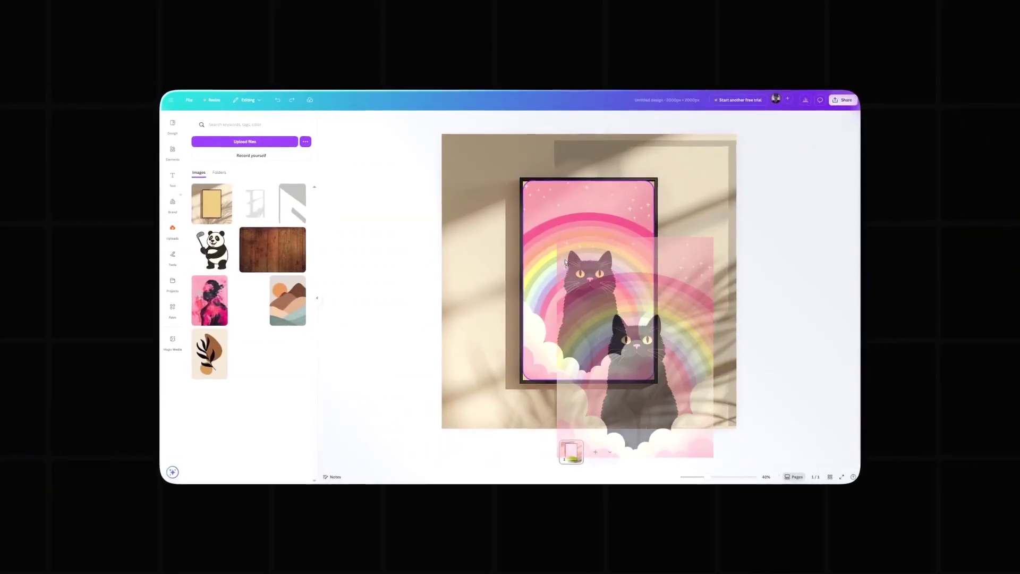
right_click(561, 260)
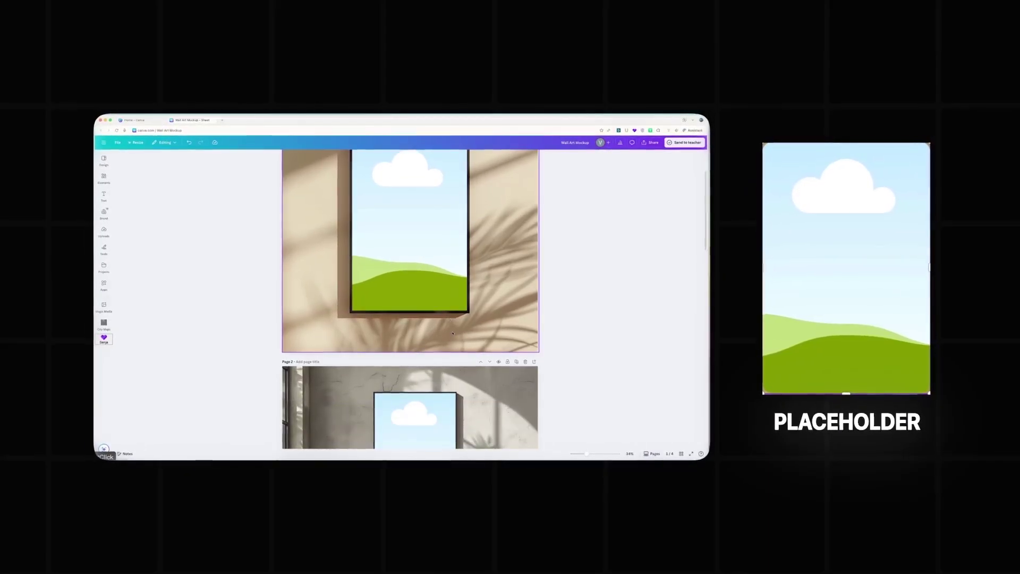
Step: On the mockup page, drag the sky-and-hills placeholder picture to the top of the layer stack
scroll(453, 333, down, 15)
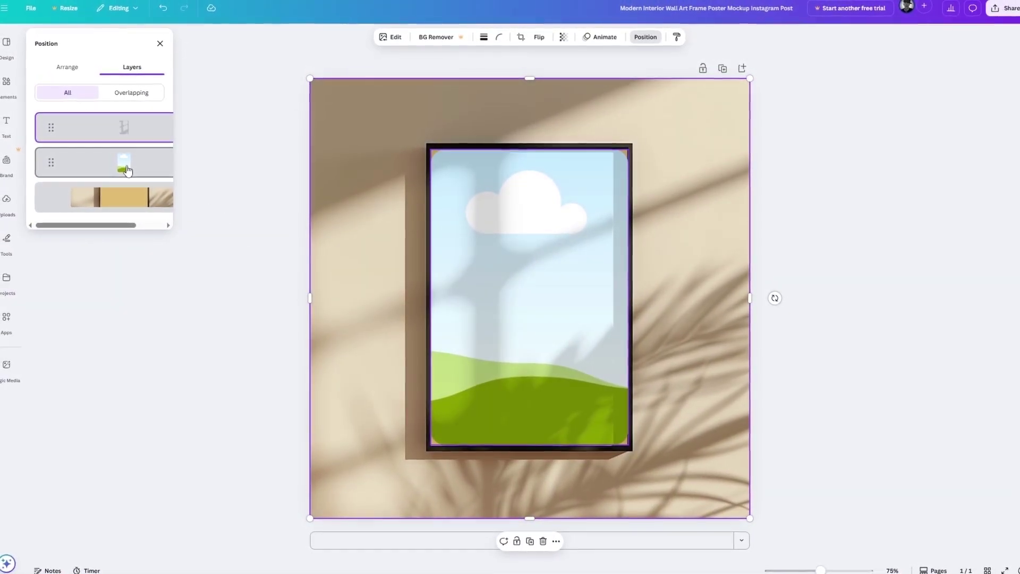
drag(126, 159, 127, 133)
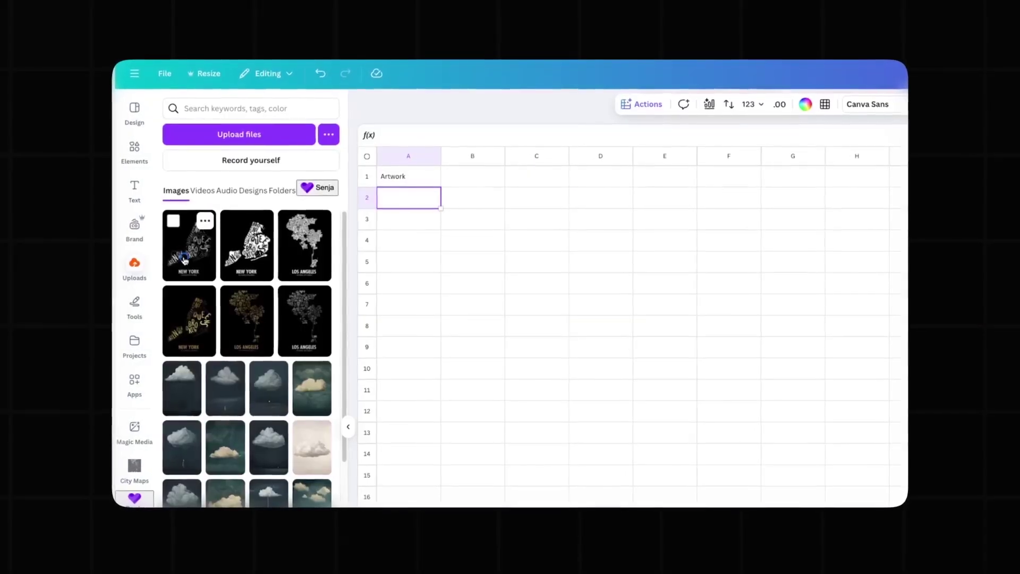
Step: Add three uploaded images to the Artwork cells from A2, then swap the frame placeholder for the rainbow cat
drag(247, 250, 396, 219)
drag(301, 245, 408, 240)
drag(185, 321, 407, 261)
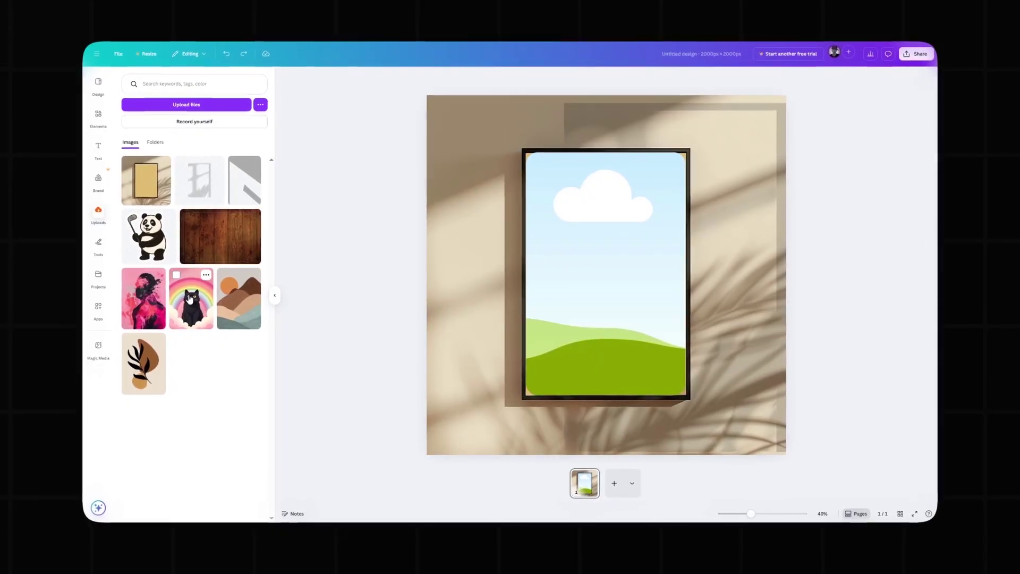
drag(190, 299, 622, 250)
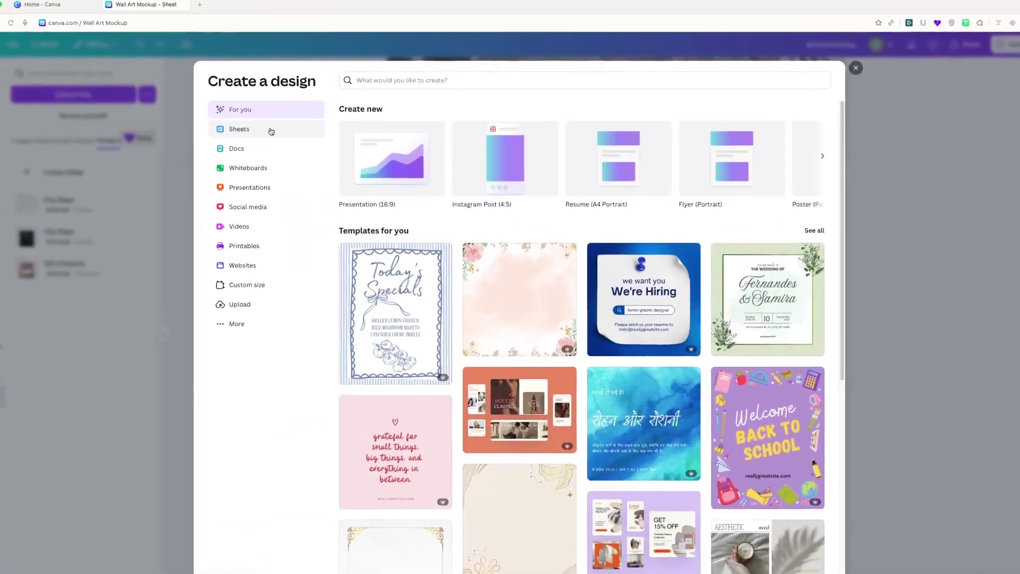
Step: Create a blank spreadsheet and enter the header 'Artwork' in cell A1
click(278, 130)
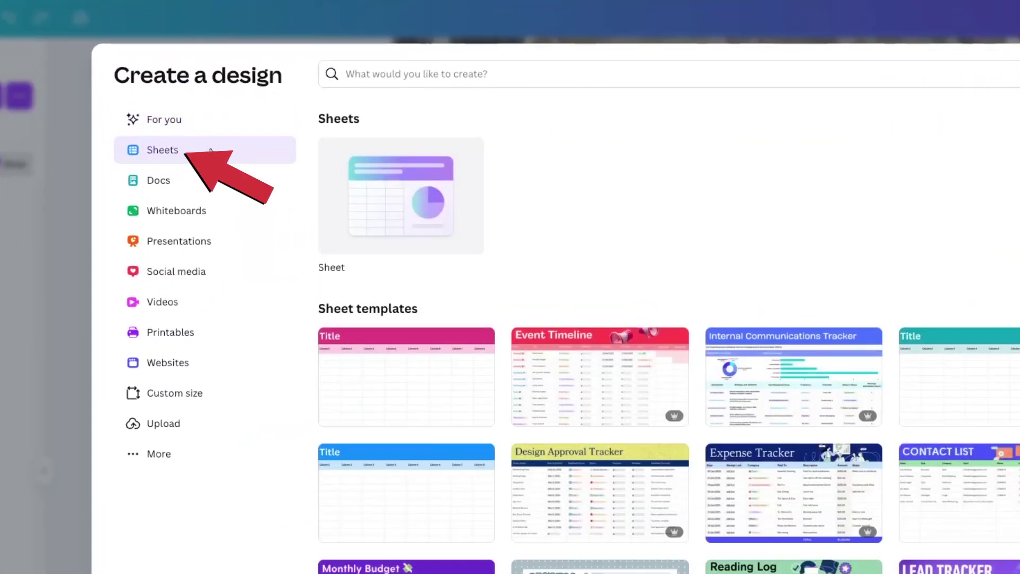
click(419, 192)
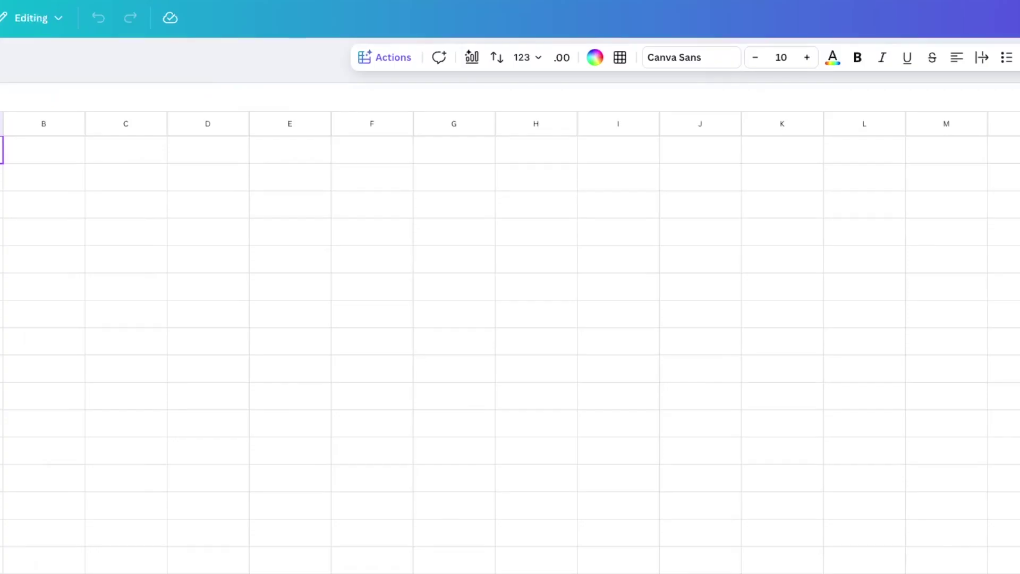
text(Artwork)
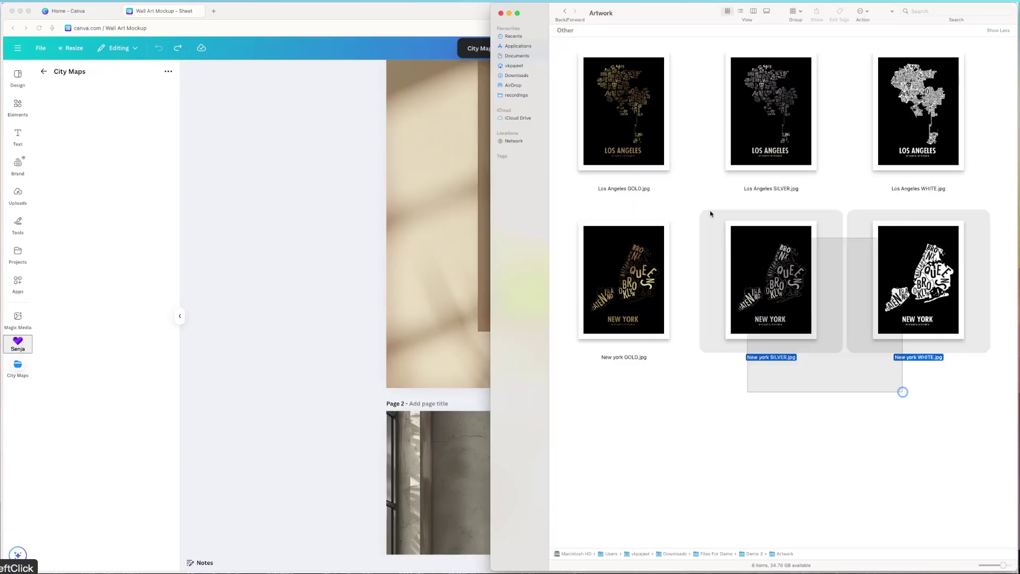
Step: Upload the city map files and place the New York, gold and black Los Angeles maps into A2–A7
drag(902, 390, 71, 196)
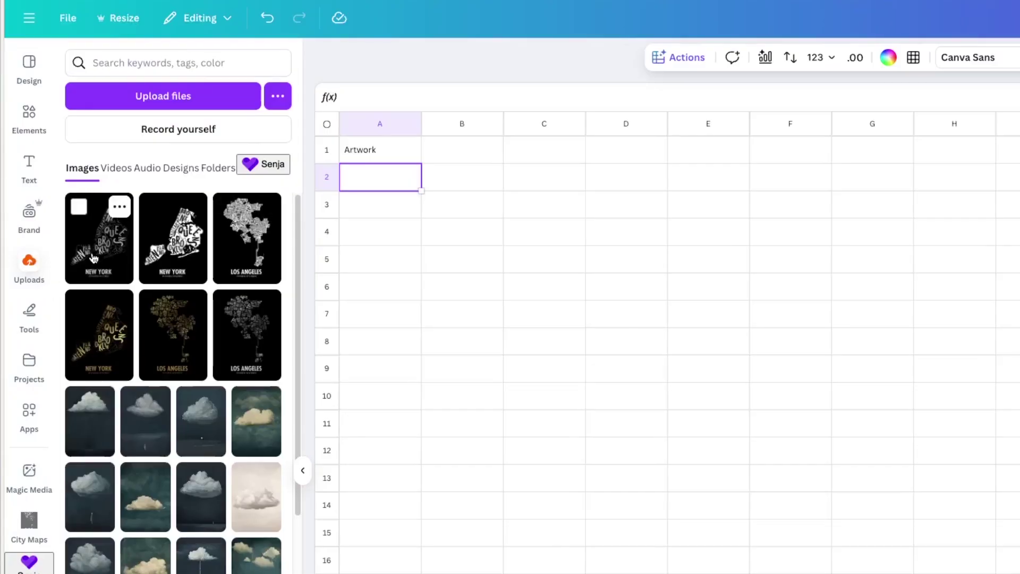
drag(100, 238, 369, 179)
drag(173, 238, 378, 205)
drag(247, 239, 378, 232)
drag(109, 335, 383, 269)
drag(173, 334, 375, 287)
drag(247, 335, 367, 322)
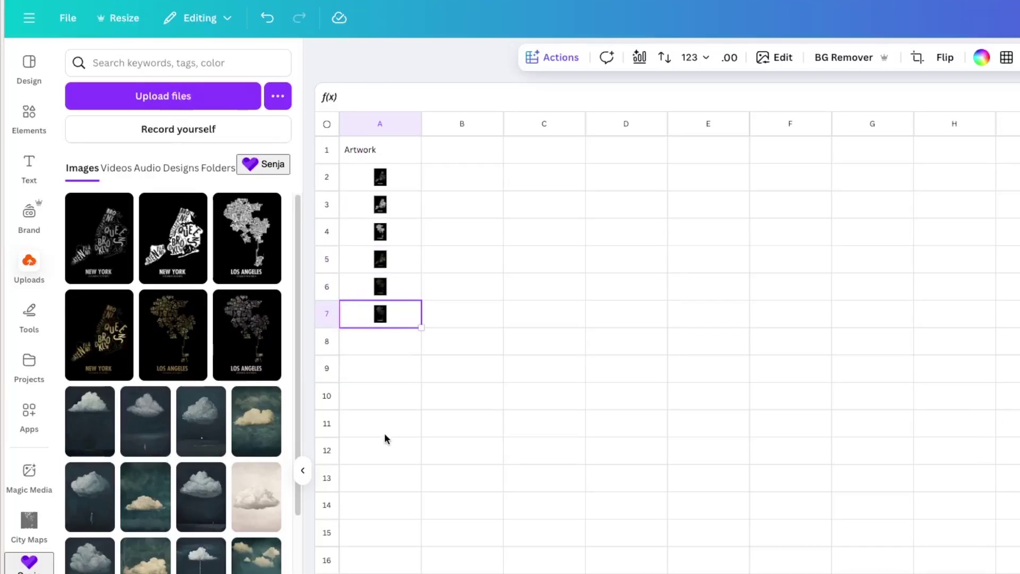
Step: Select the Artwork column, run Bulk create on range A1:A100, and pick the Wall Art Mockup template
click(303, 471)
click(127, 127)
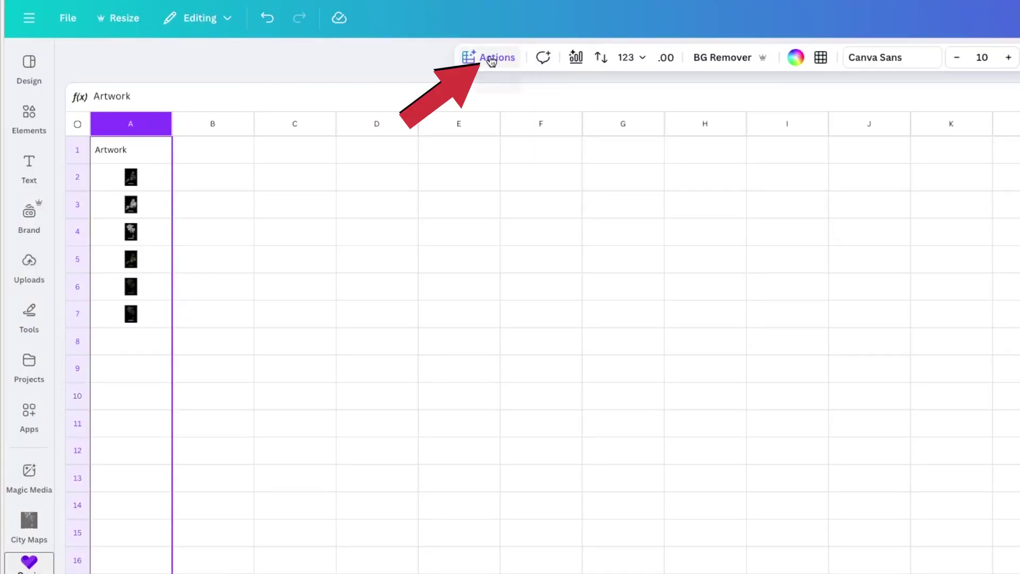
click(492, 59)
click(527, 229)
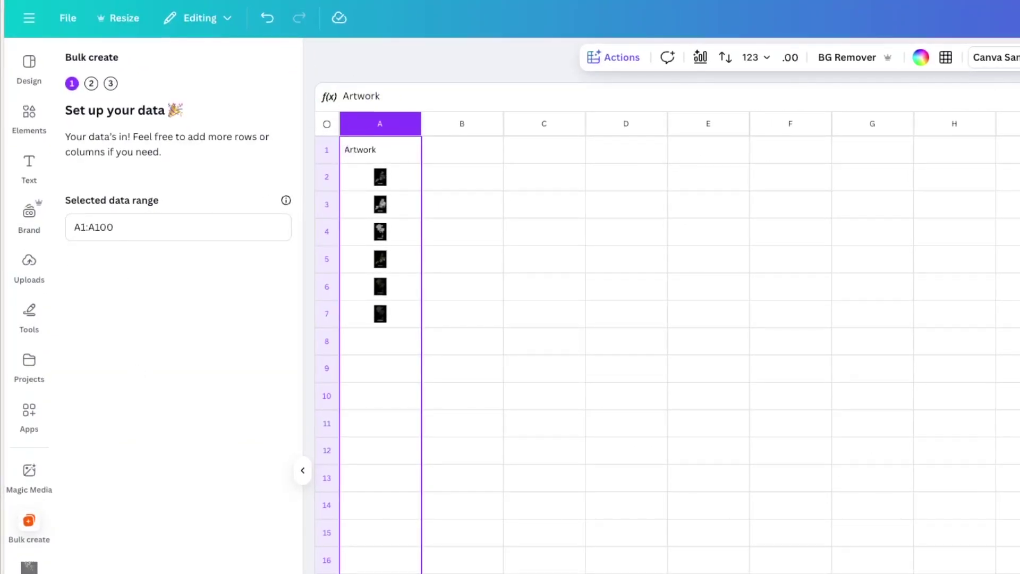
click(169, 551)
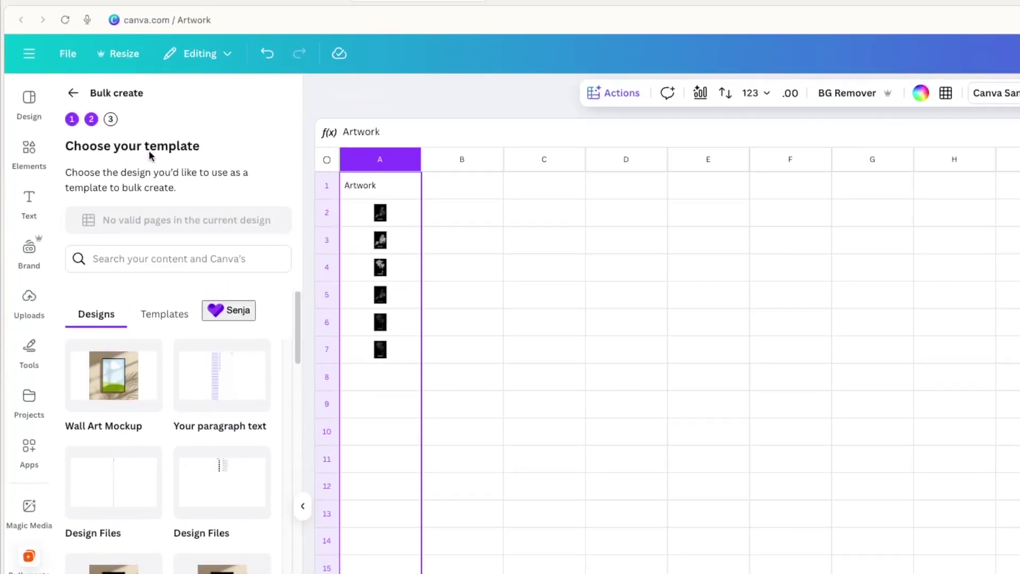
click(123, 382)
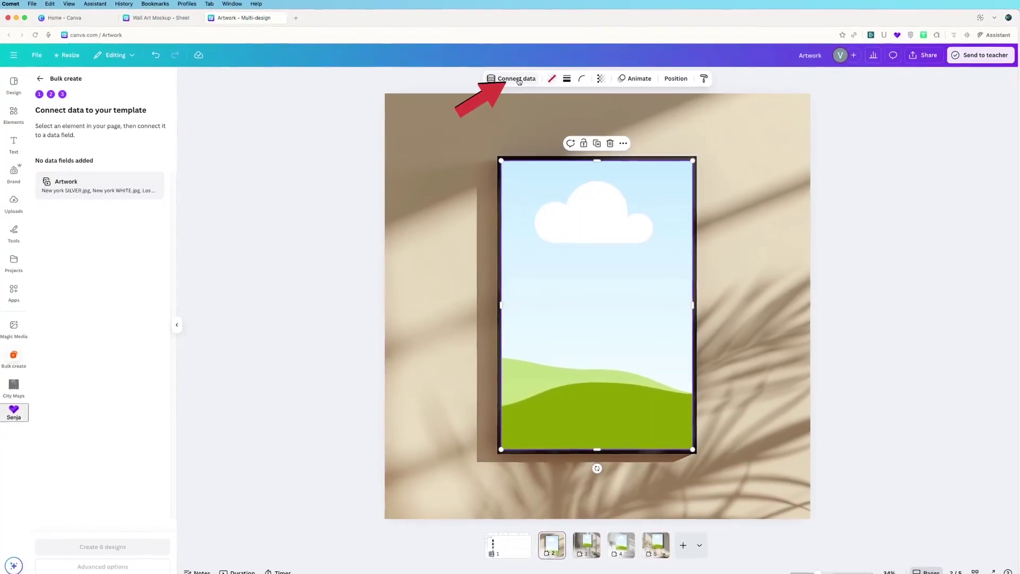
Step: Link the mockup frames, including the one on page 3, to the Artwork data field
click(518, 79)
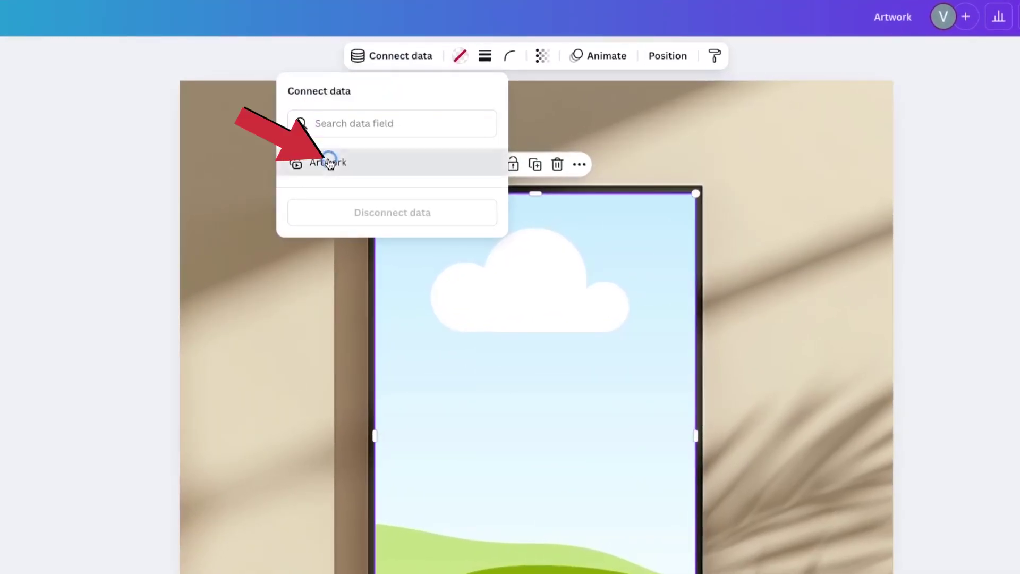
click(329, 162)
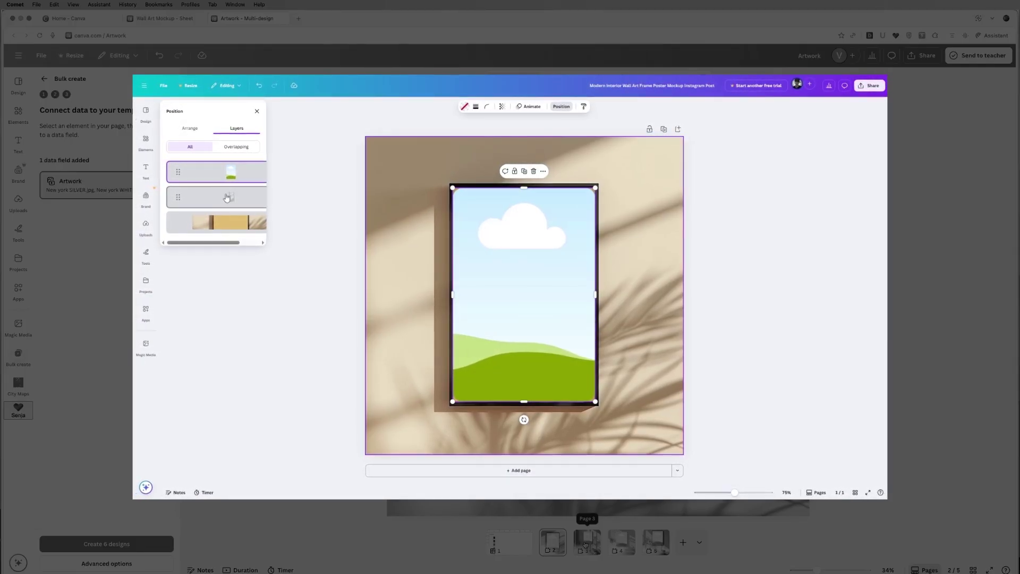
click(586, 543)
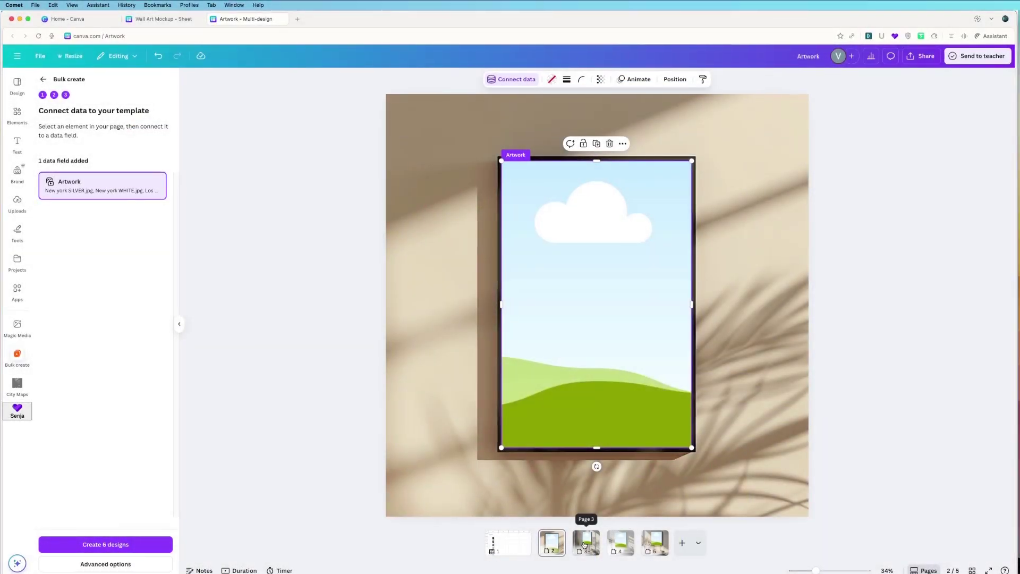
click(473, 142)
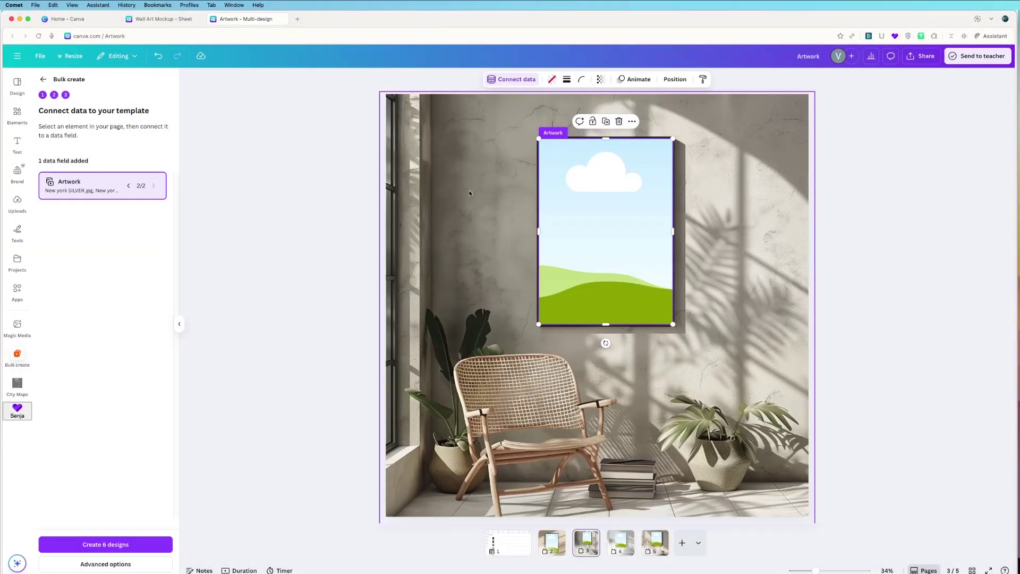
click(626, 548)
scroll(564, 213, down, 3)
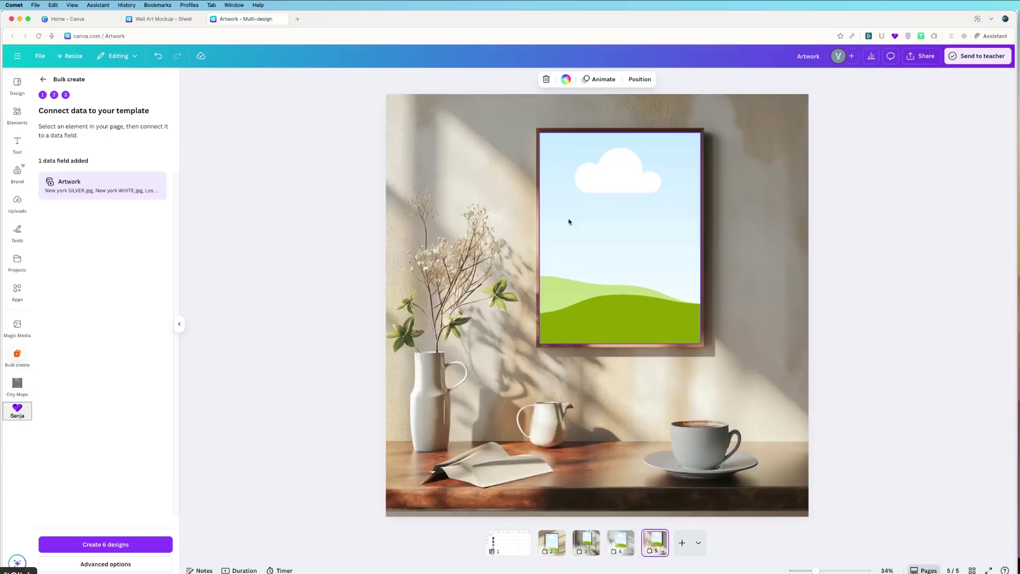
Step: Send the artwork frame backward behind the wall's shadow overlay and create the 6 designs
right_click(629, 244)
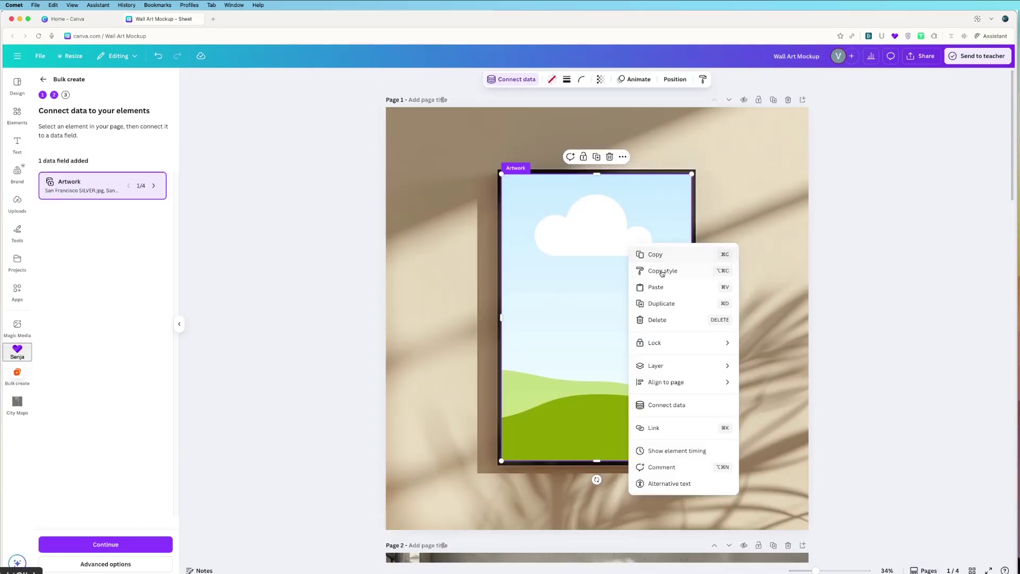
mouse_move(665, 366)
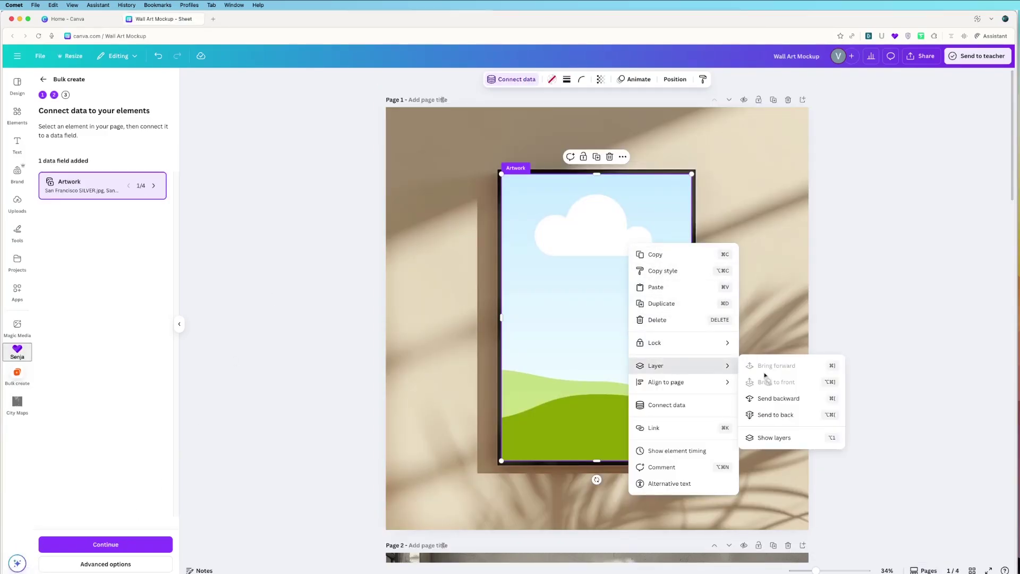
click(779, 399)
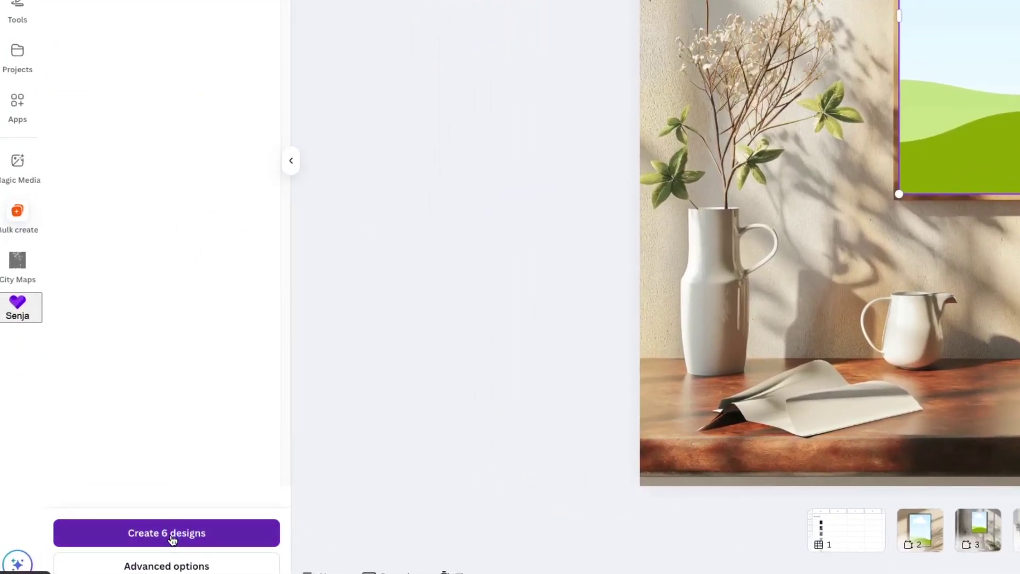
click(172, 539)
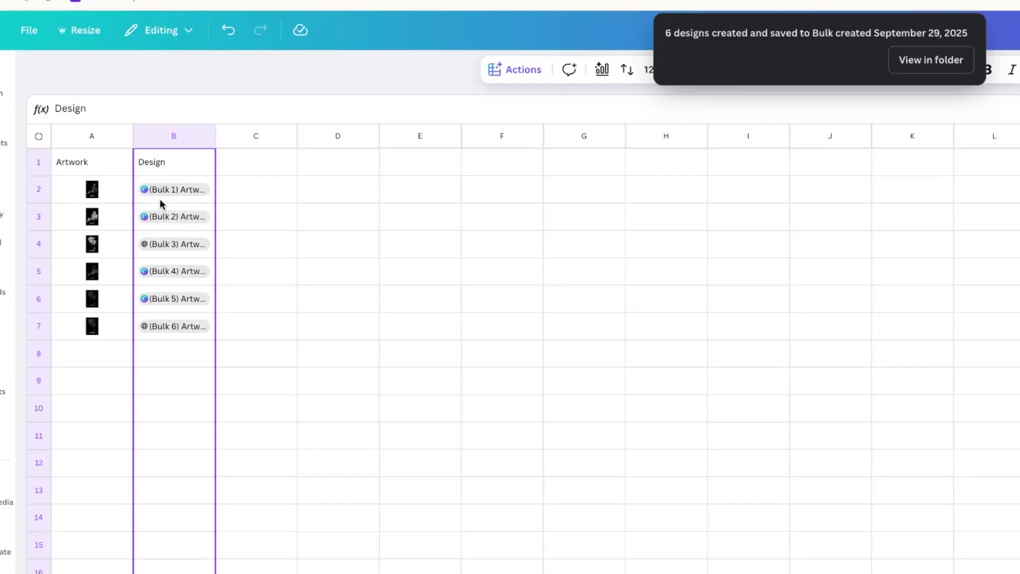
Step: Open the first generated design and view its chair, white-table and wooden-table mockup pages
click(158, 191)
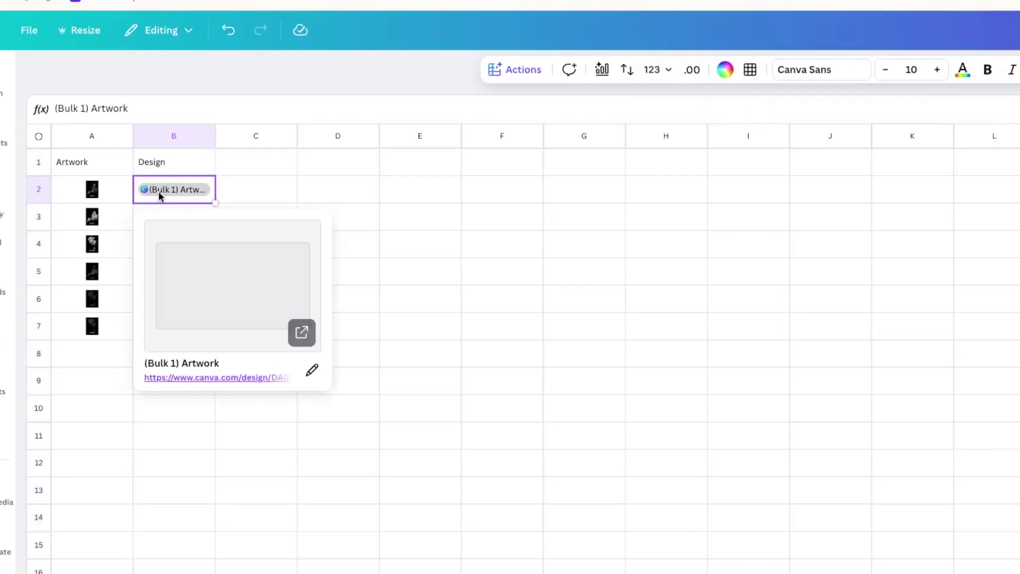
click(197, 377)
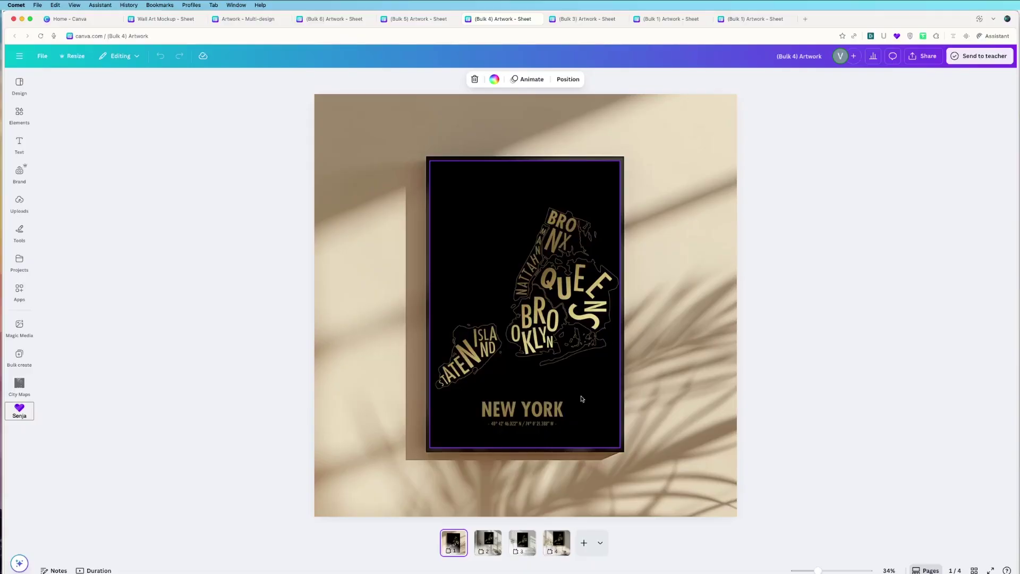
click(488, 545)
click(523, 545)
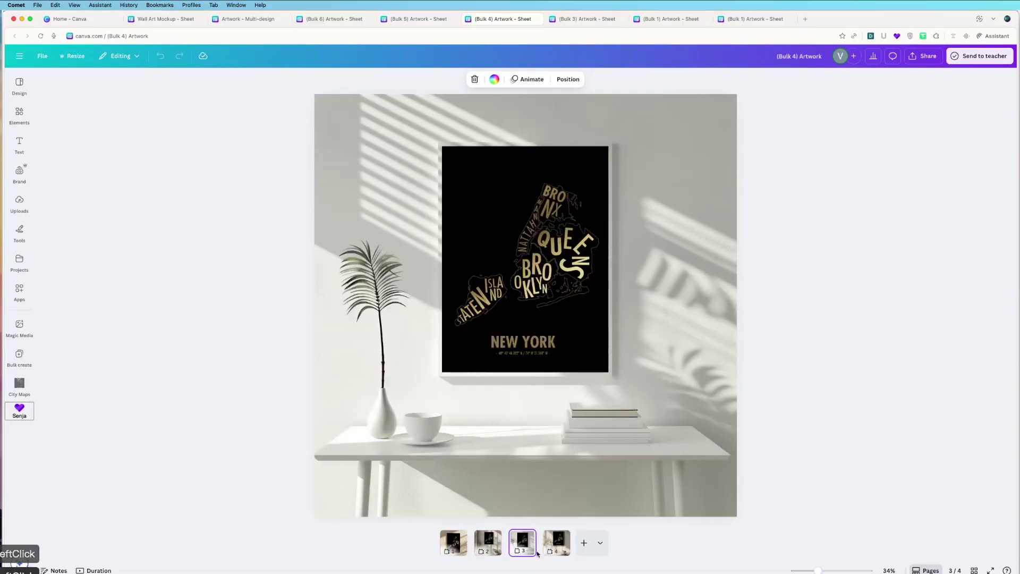
click(553, 552)
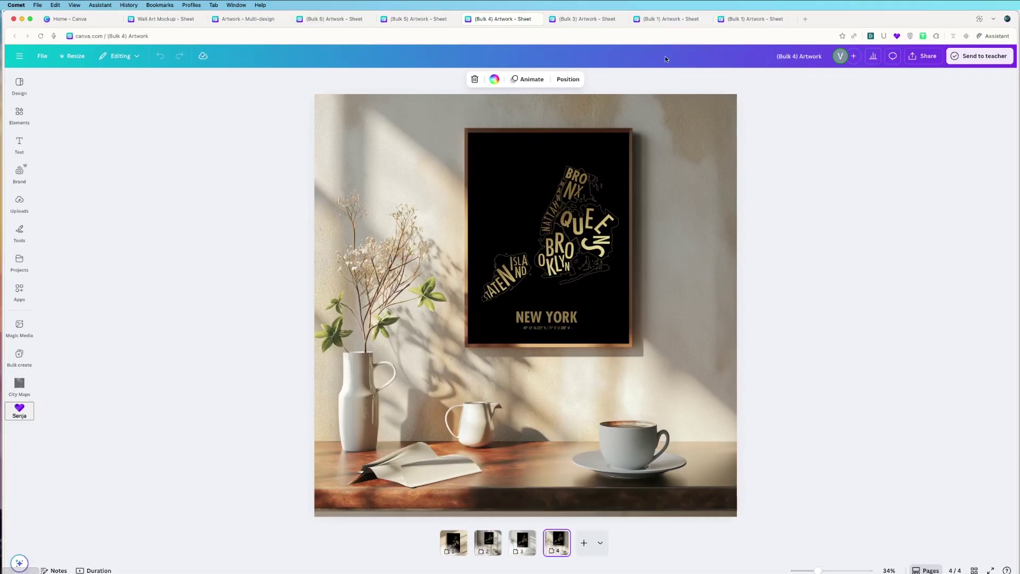
Step: Check the Los Angeles design's chair and table pages, then the (Bulk 1) Artwork design's New York chair mockup
click(578, 18)
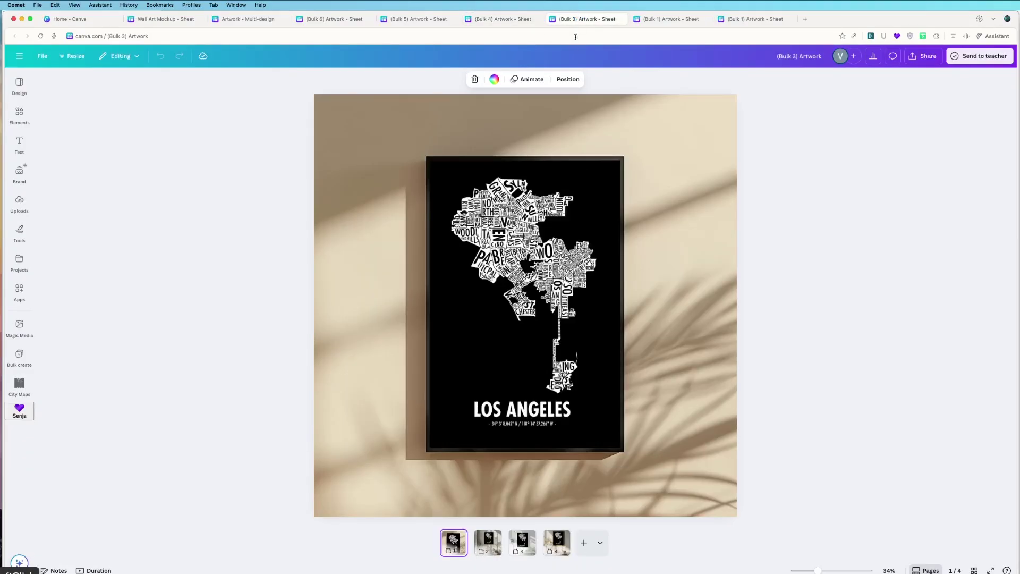
click(486, 545)
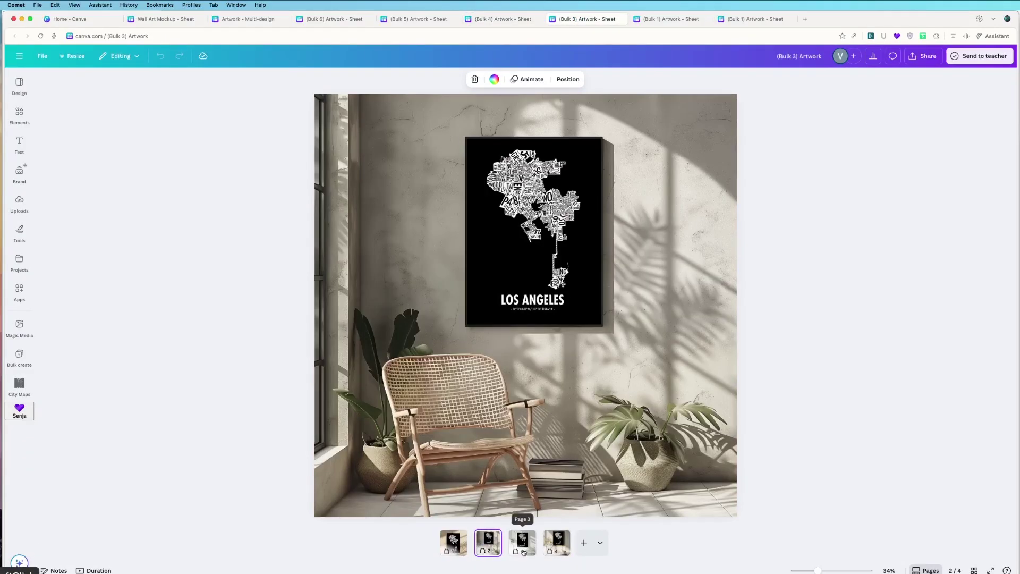
click(523, 548)
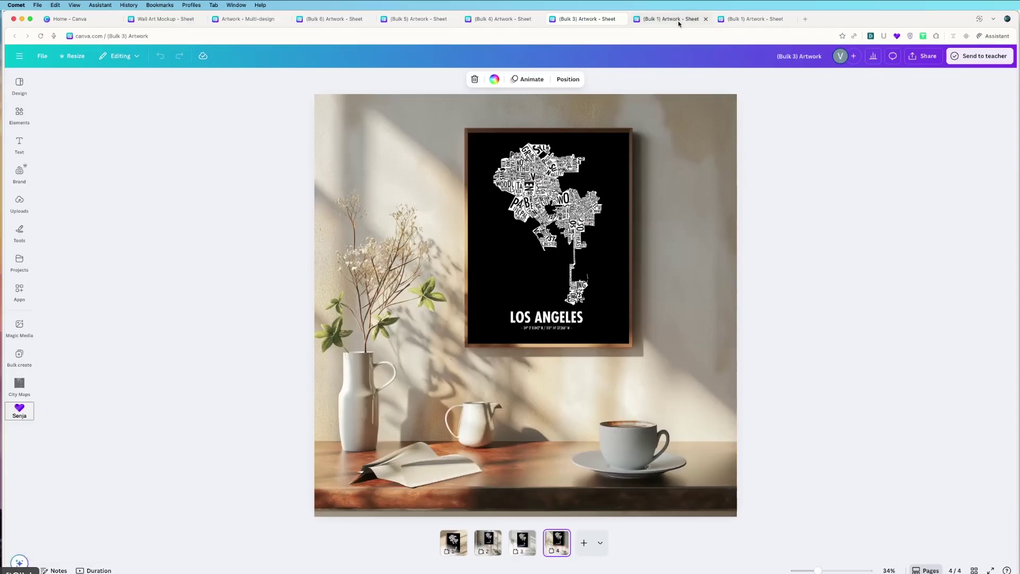
click(678, 22)
click(482, 550)
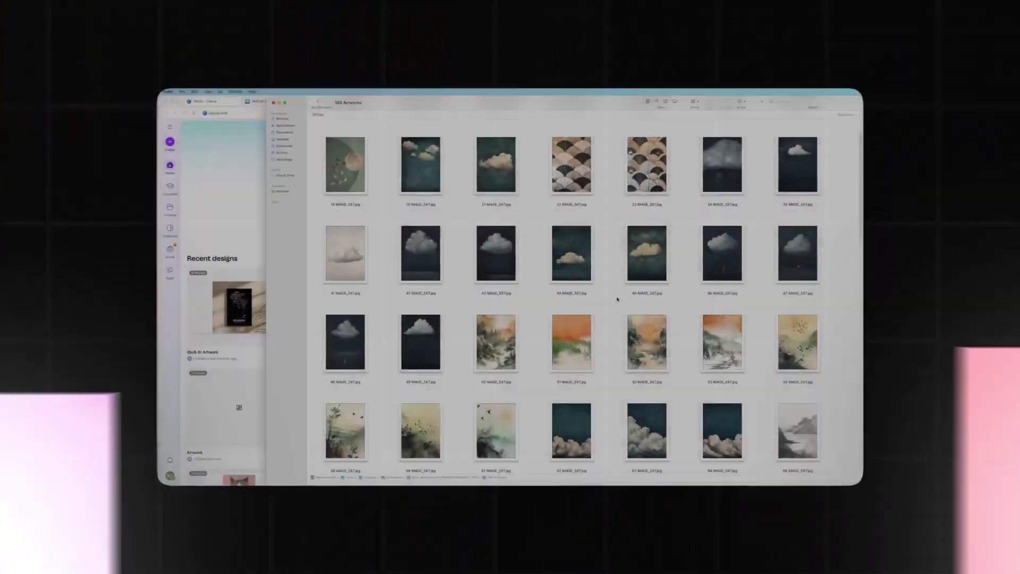
Step: Scroll the 100 Artworks folder down to the Yayoi Kusama prints
scroll(618, 299, down, 15)
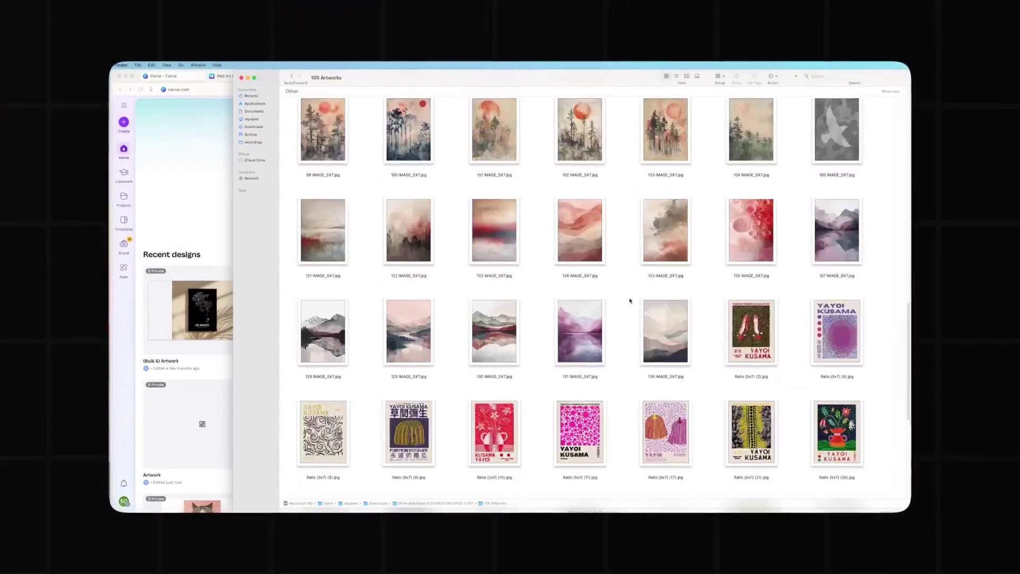
scroll(630, 300, down, 10)
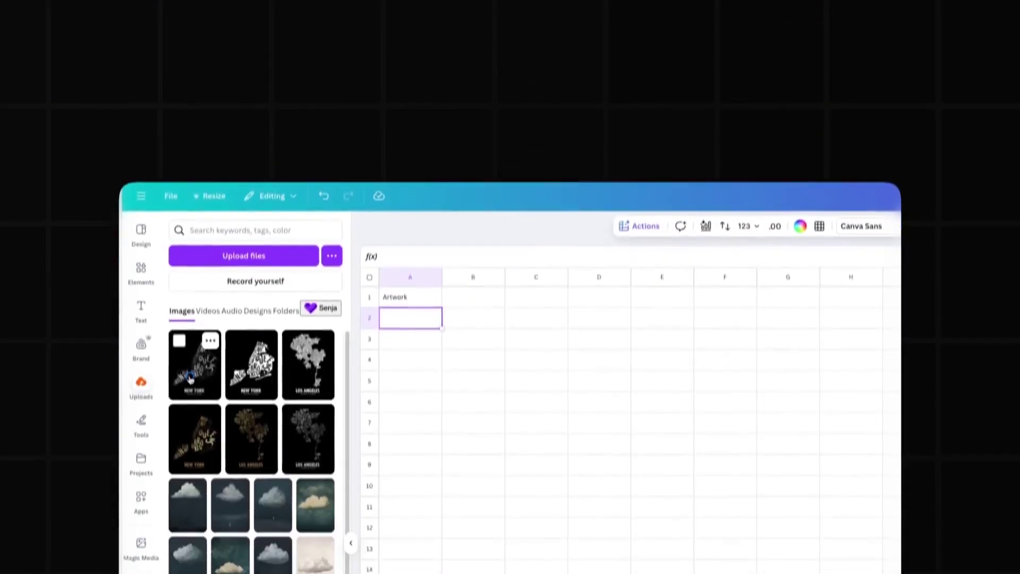
Step: Put a New York poster into cell A2 and add a Los Angeles poster to the Artwork column
drag(190, 370, 402, 312)
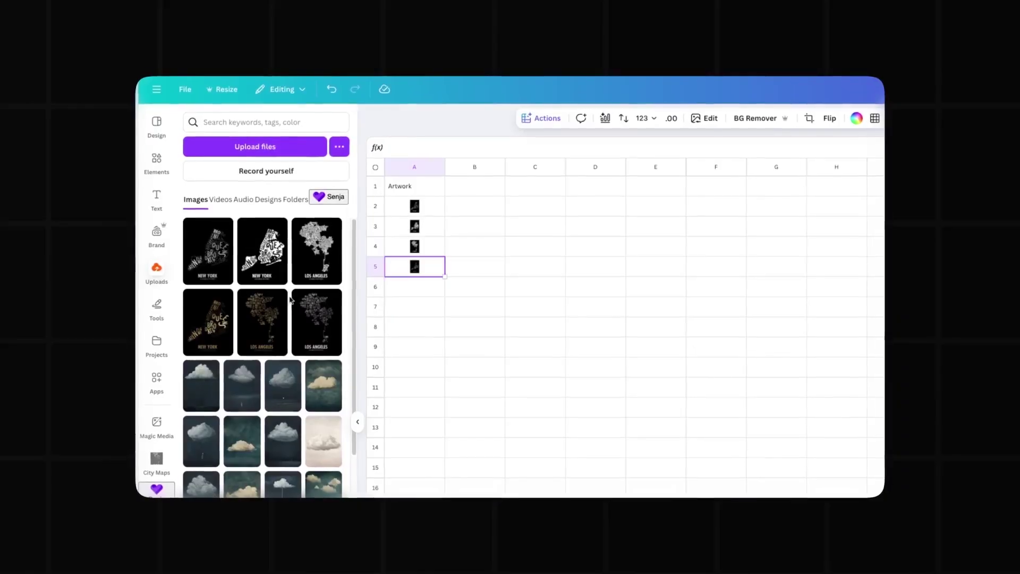
drag(392, 304, 396, 295)
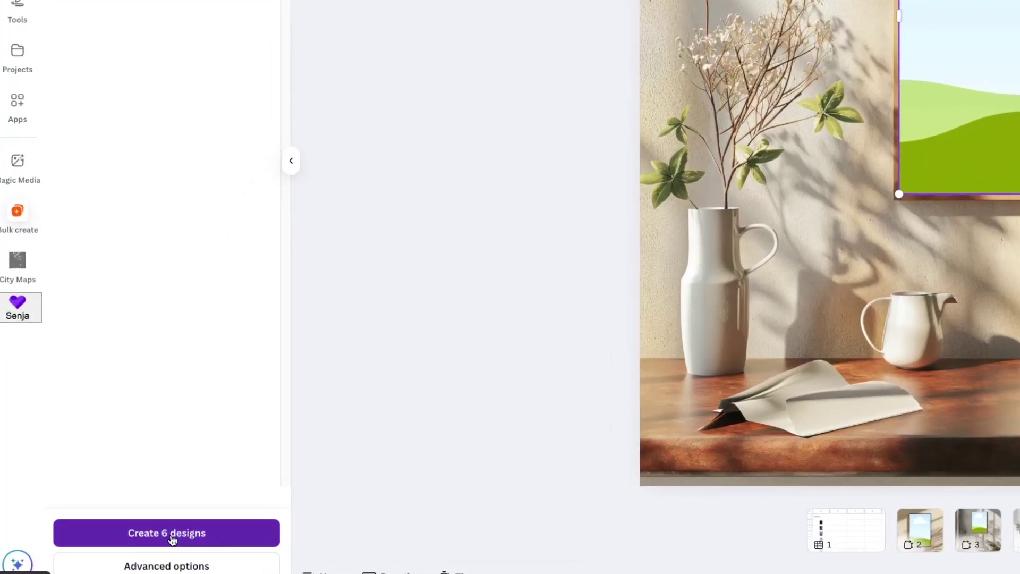
Step: Create the 6 mockup designs from the bulk-connected artwork images
click(171, 536)
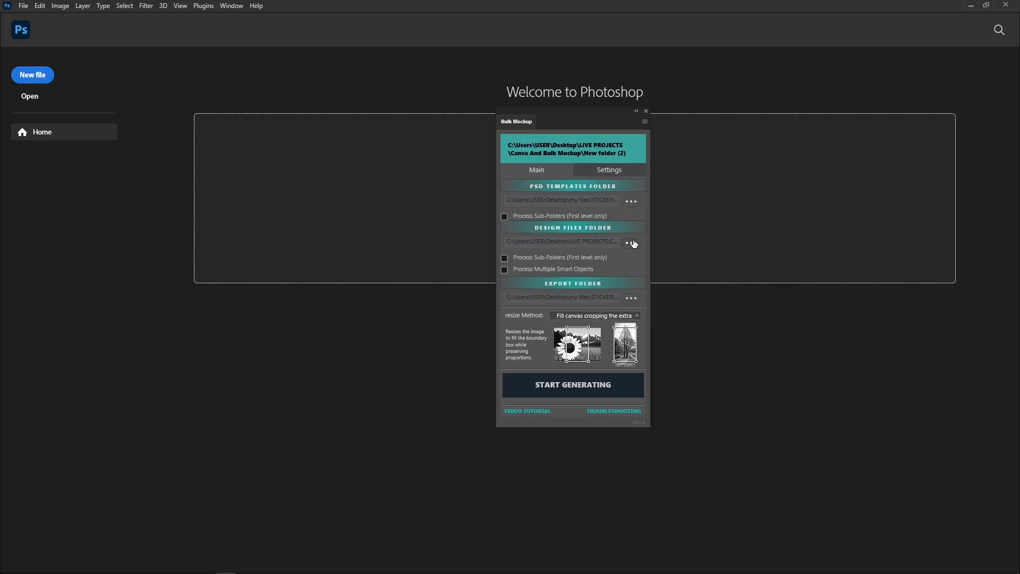
Step: Choose the Artwork folder as the Bulk Mockup plugin's image source
click(632, 243)
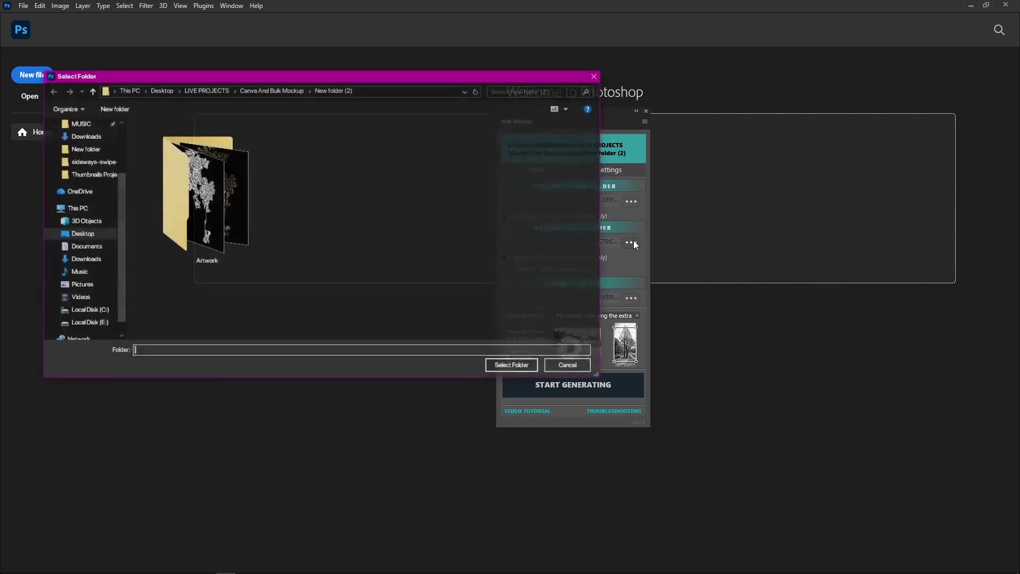
click(226, 209)
click(512, 366)
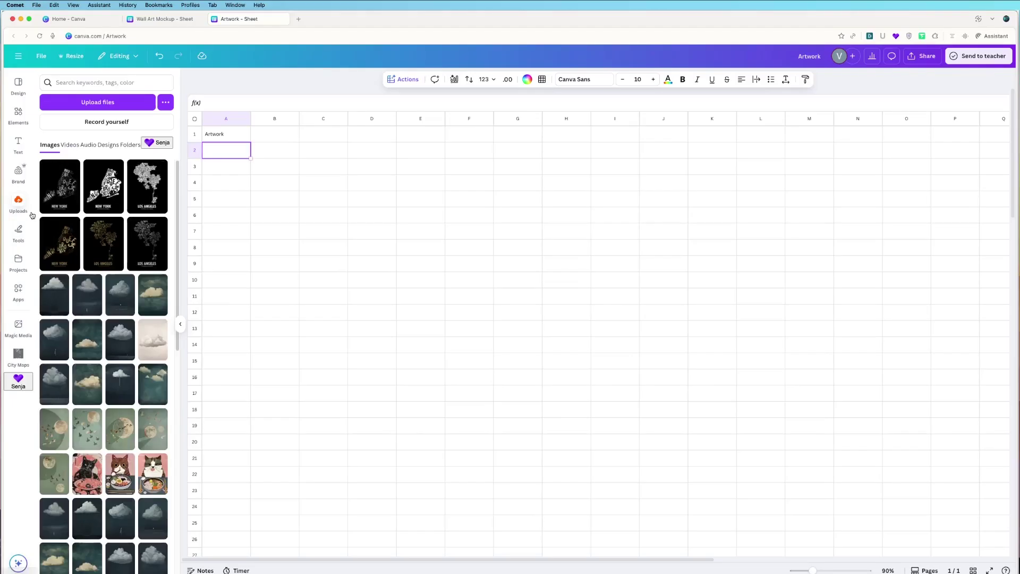
Step: Place poster images, including the Los Angeles poster, into cells A3, A4 and A5
drag(59, 186, 224, 167)
drag(148, 186, 226, 182)
drag(148, 243, 218, 205)
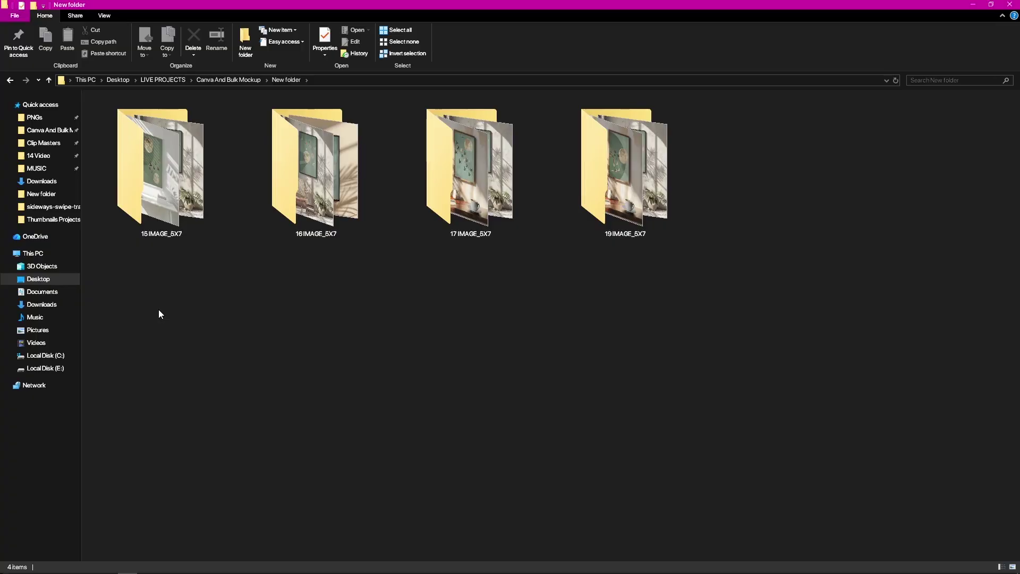
Step: Box-select the four mockup folders 15, 16, 17 and 19 IMAGE_5X7
drag(159, 313, 636, 149)
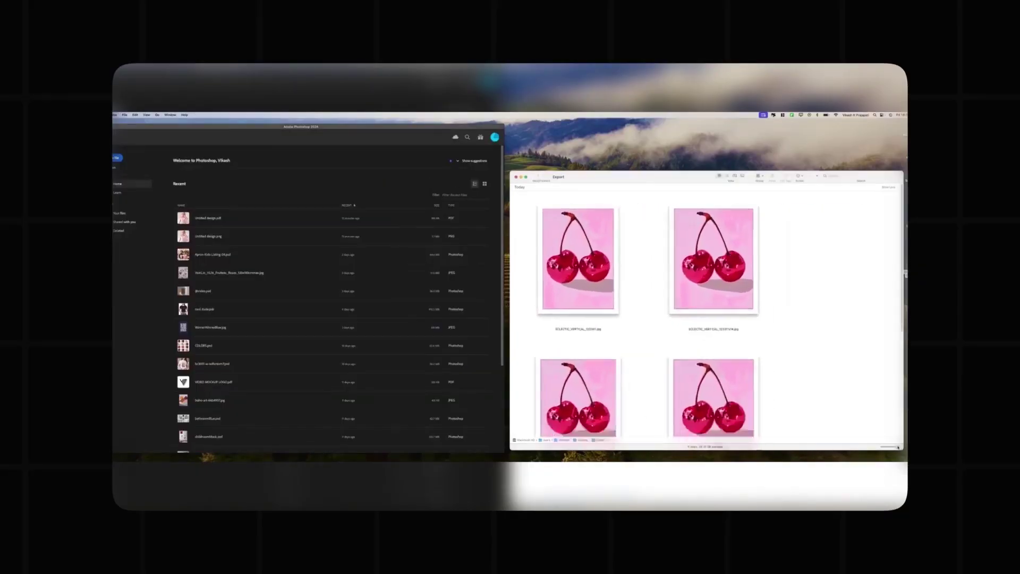
Step: Shrink the Export folder's icon size so the cherry mockup JPGs show four per row
drag(897, 447, 896, 447)
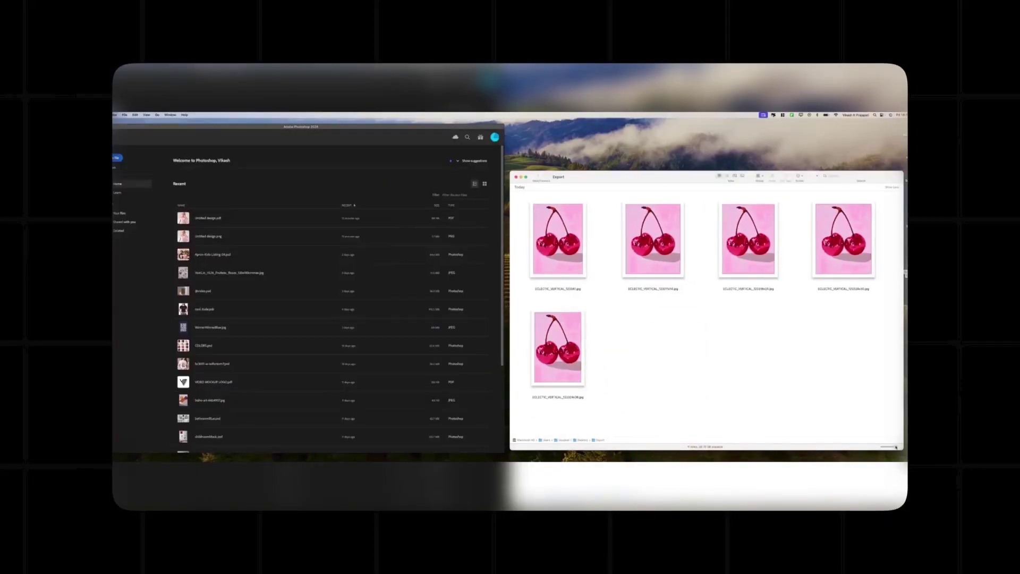